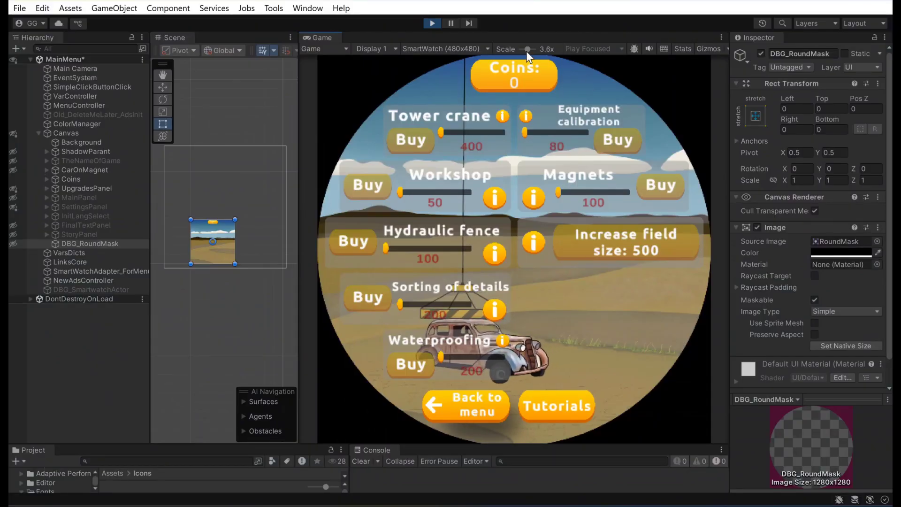
pyautogui.moveTo(526, 50); pyautogui.dragTo(519, 53)
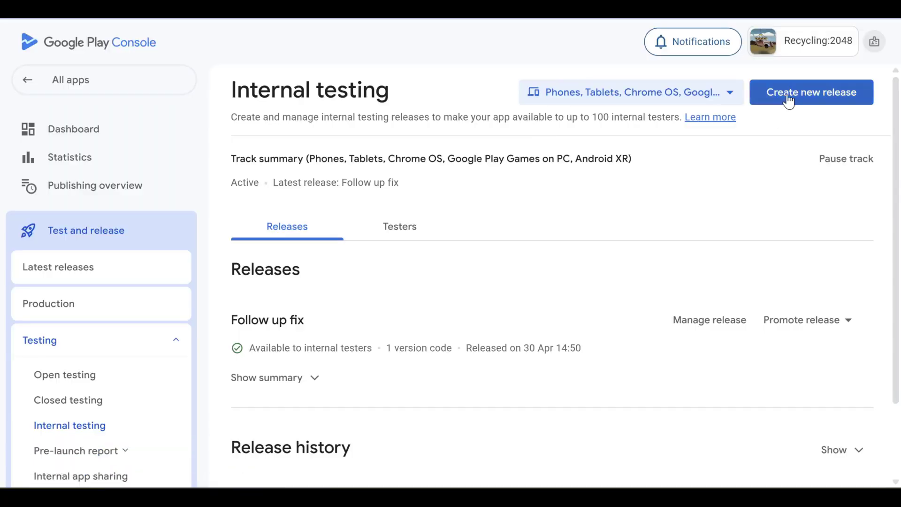
# Create a new internal testing release for Recycling:2048 and add app bundle version 36 (2.3.2) from the library.
pyautogui.click(787, 97)
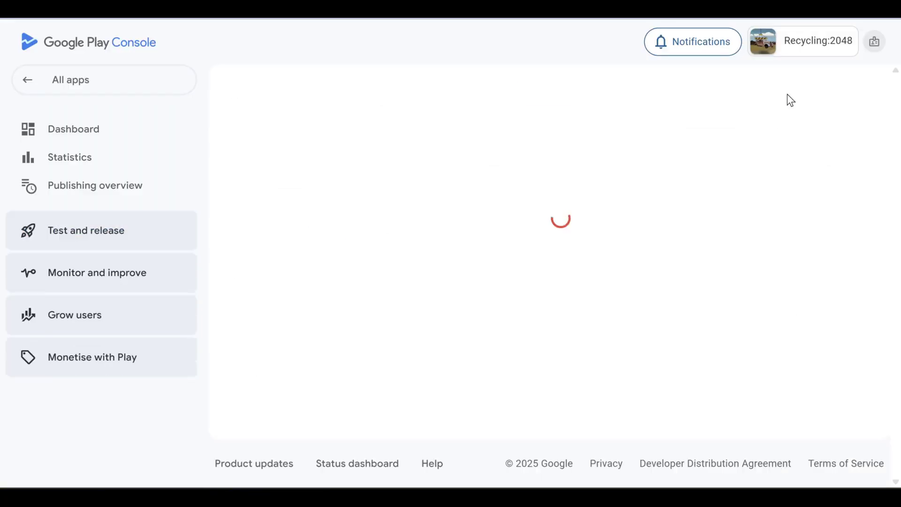
pyautogui.scroll(-3, 430, 286)
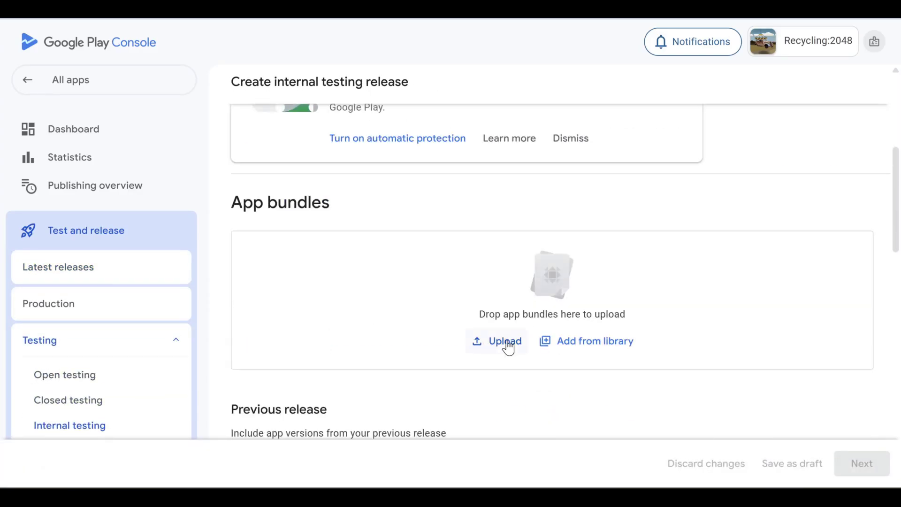
pyautogui.click(555, 341)
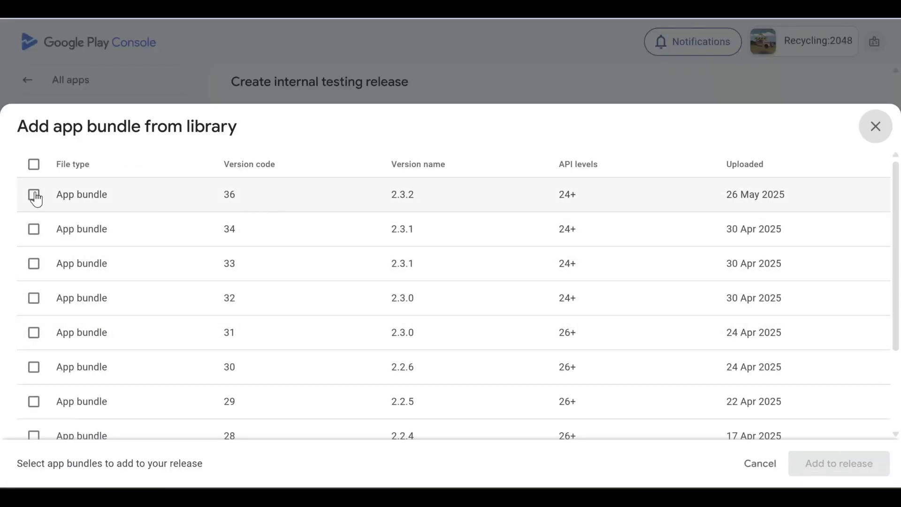
pyautogui.click(34, 194)
pyautogui.click(844, 465)
pyautogui.scroll(-2, 433, 281)
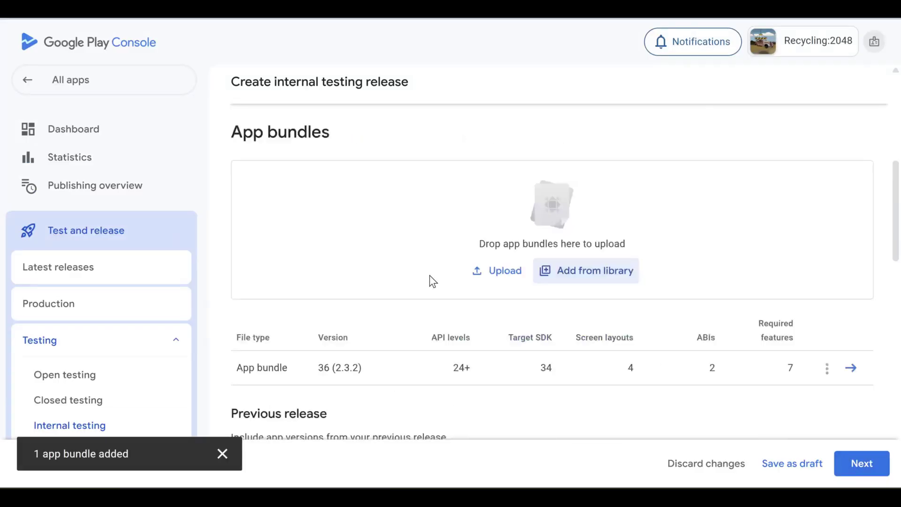
# Name the release "Testing WearOS on Android" and continue to the preview and confirmation stage.
pyautogui.scroll(-10, 430, 275)
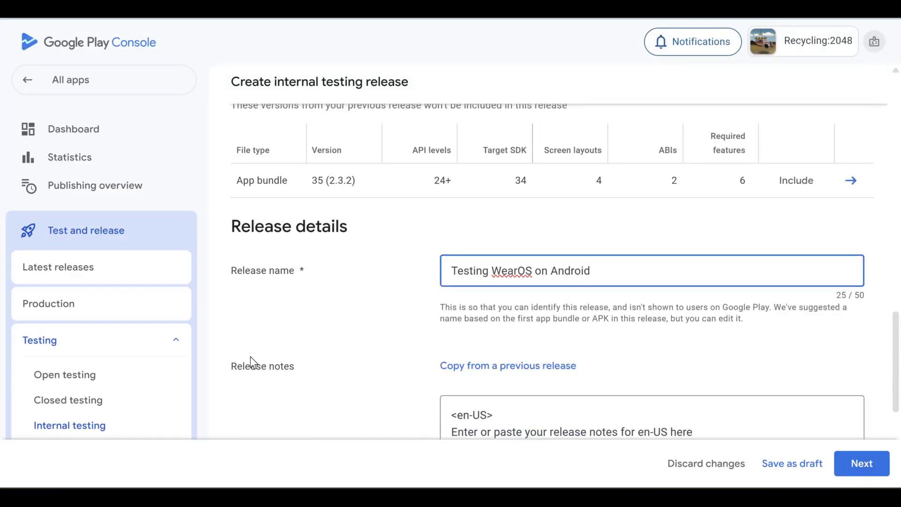
pyautogui.scroll(-3, 696, 289)
pyautogui.click(861, 465)
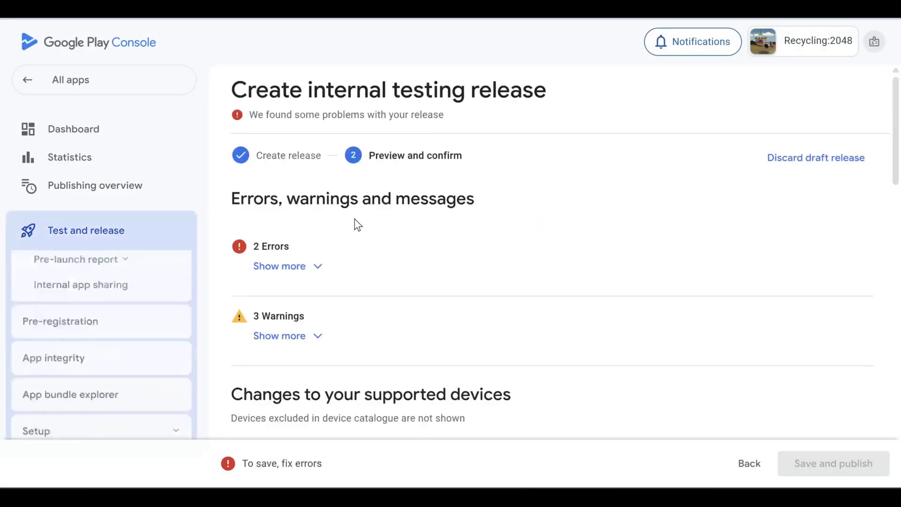
# Expand the release errors and read both messages, including the one for version code 36.
pyautogui.click(317, 265)
pyautogui.scroll(-2, 310, 263)
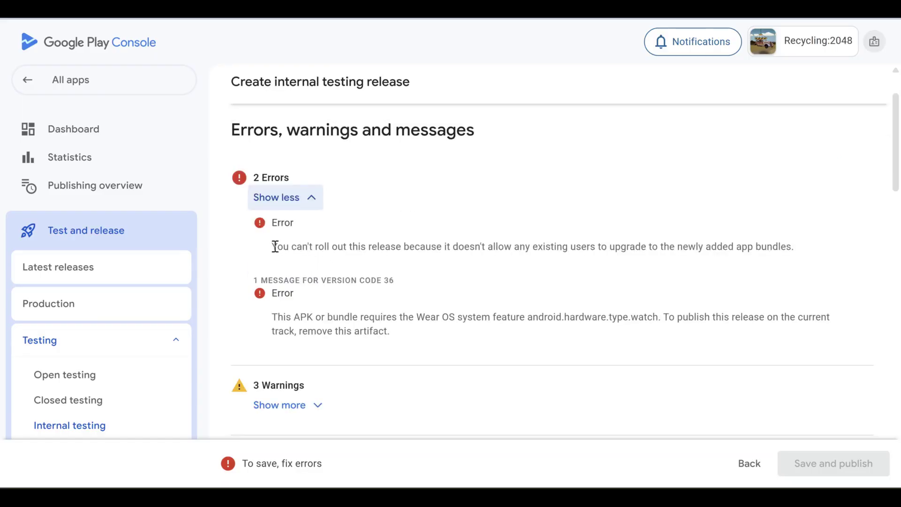
pyautogui.moveTo(271, 251); pyautogui.dragTo(815, 249)
pyautogui.click(831, 250)
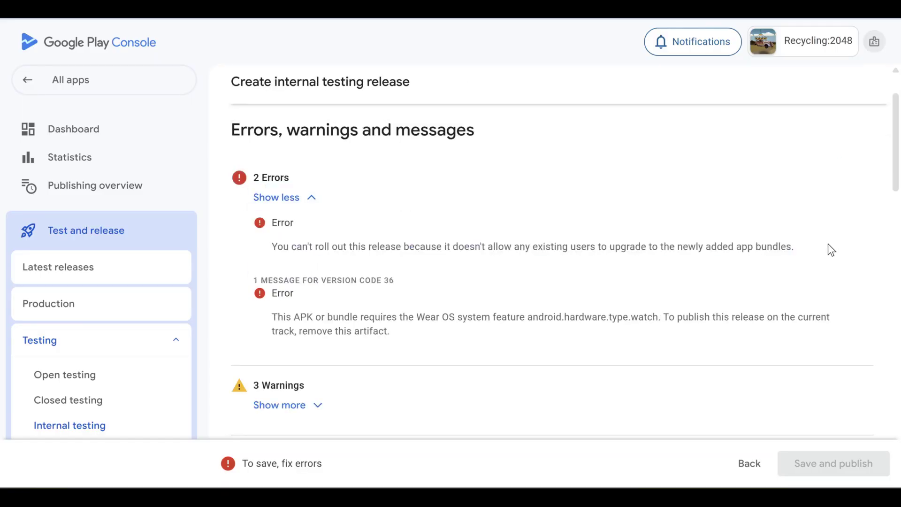
pyautogui.moveTo(272, 316); pyautogui.dragTo(432, 338)
pyautogui.click(709, 320)
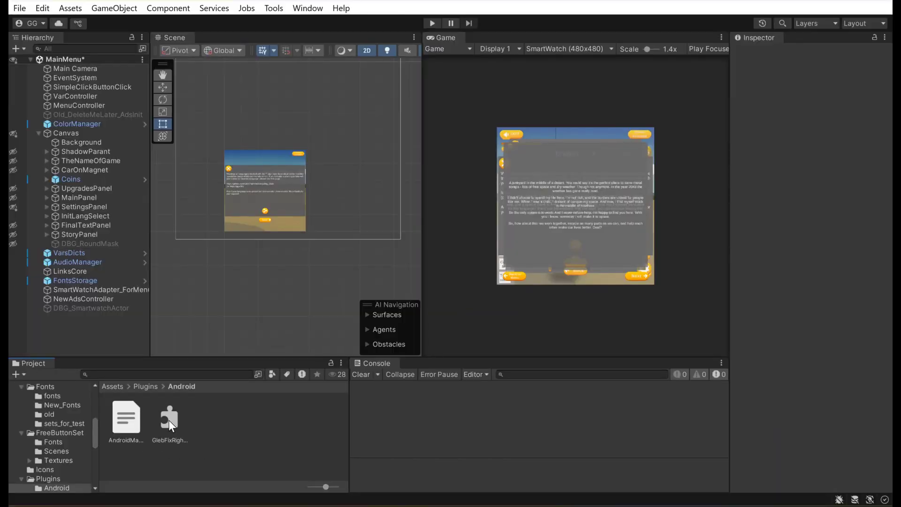
# Switch to Unity and delete AndroidManifest.xml and GlebFixRightSwipe.aar from Assets/Plugins/Android.
pyautogui.click(168, 420)
pyautogui.keyDown('ctrl'); pyautogui.click(137, 421); pyautogui.keyUp('ctrl')
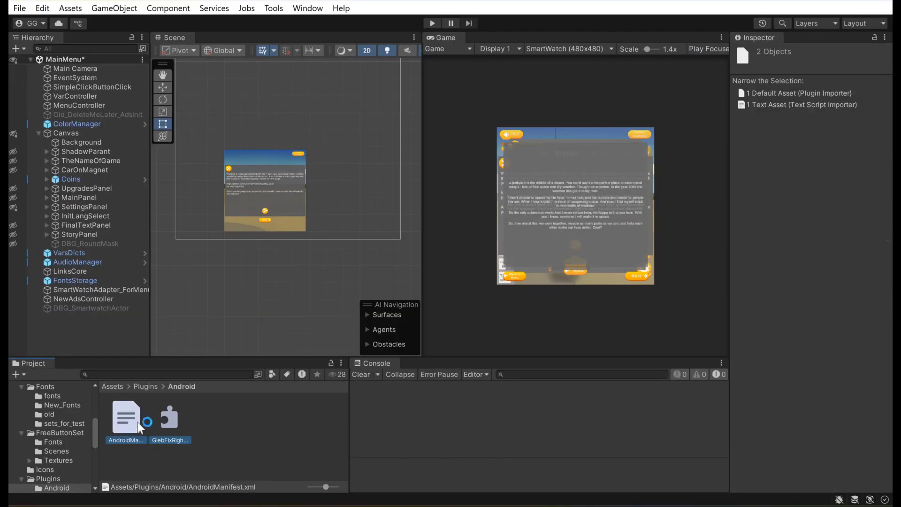
pyautogui.press('Delete')
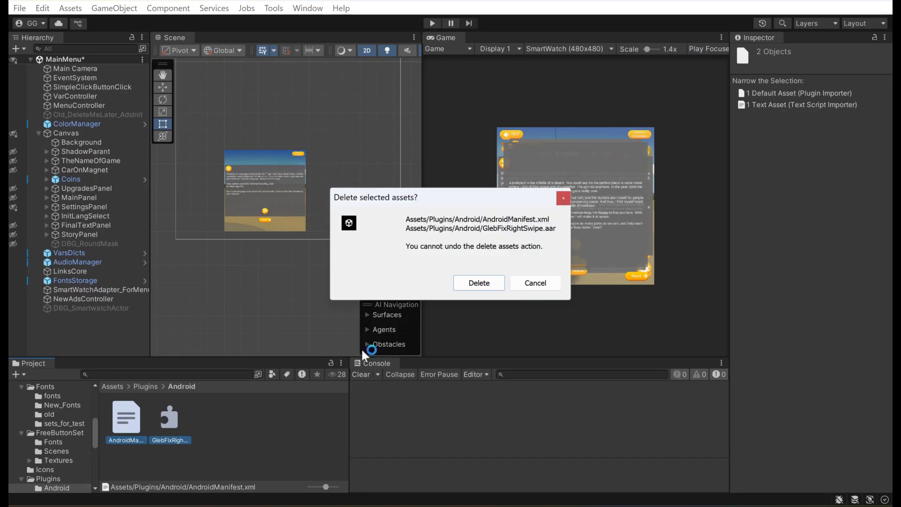
pyautogui.click(471, 286)
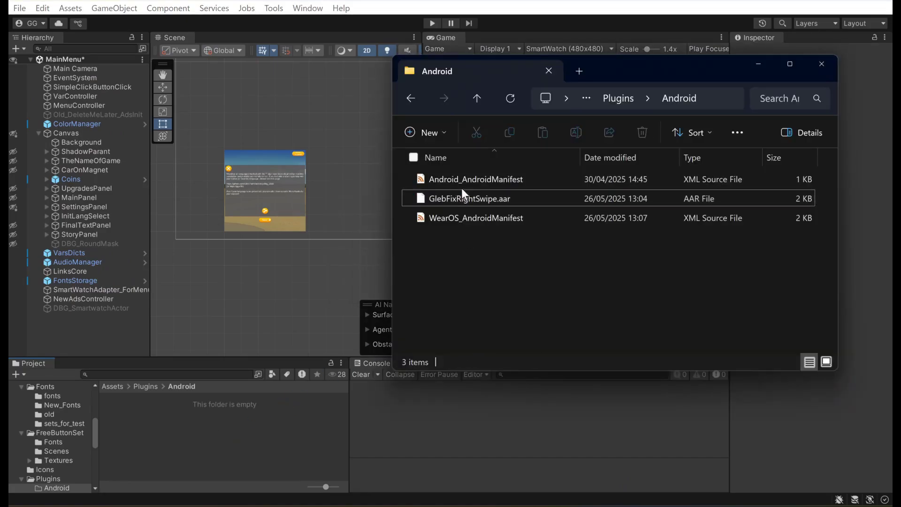
# Import Android_AndroidManifest from the file explorer into Assets/Plugins/Android and rename it to AndroidManifest.
pyautogui.moveTo(466, 178); pyautogui.dragTo(138, 427)
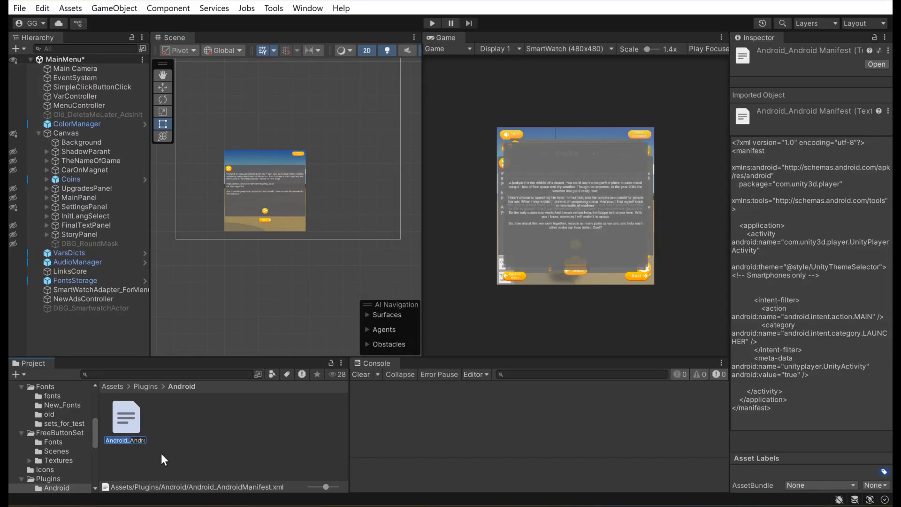
pyautogui.press('BackSpace')
pyautogui.press('Return')
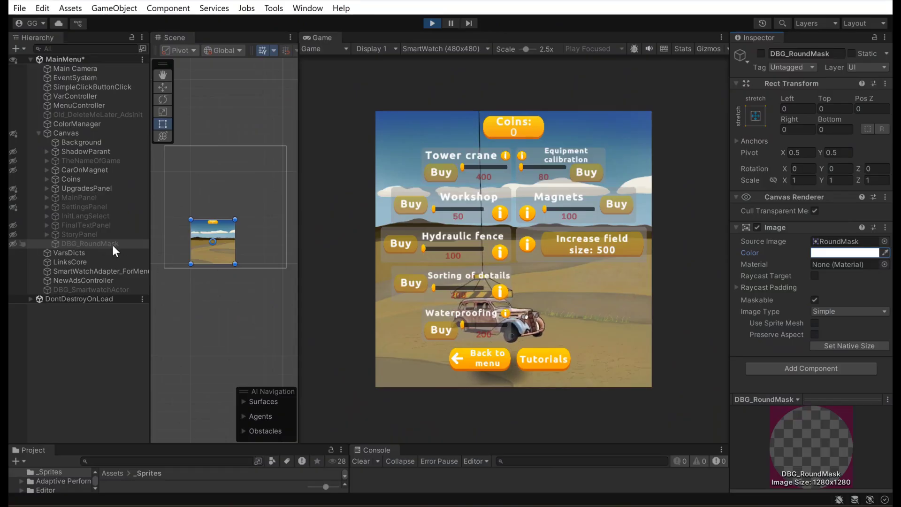
# Preview DBG_RoundMask with its Image colour set to black (000000), and deactivate the object.
pyautogui.click(760, 54)
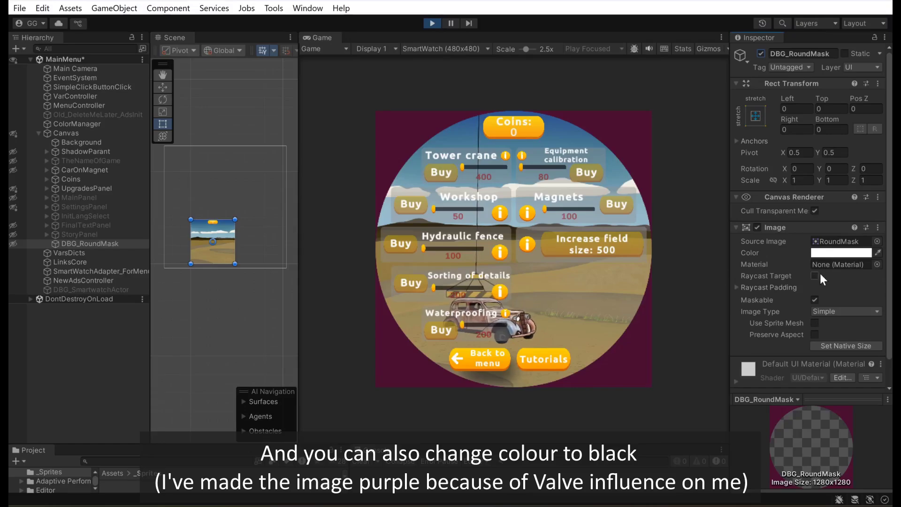
pyautogui.click(847, 253)
pyautogui.moveTo(798, 343); pyautogui.dragTo(783, 354)
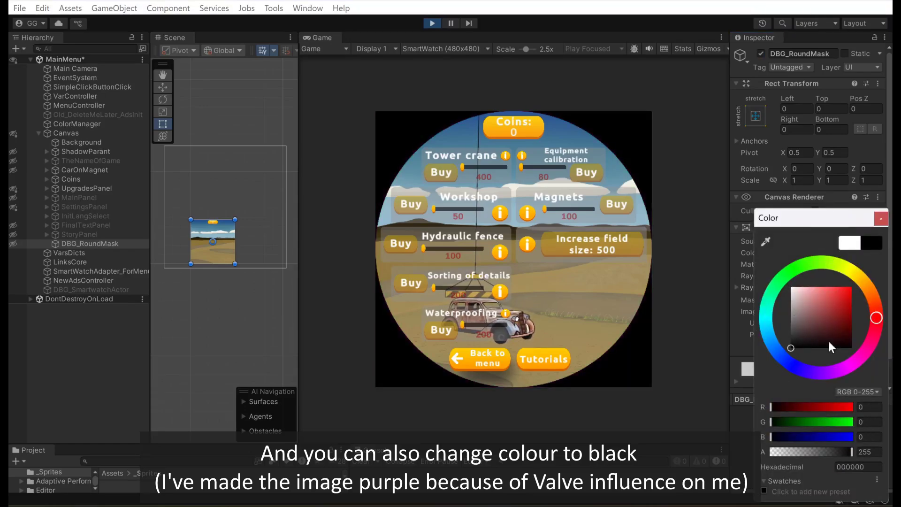
pyautogui.click(880, 219)
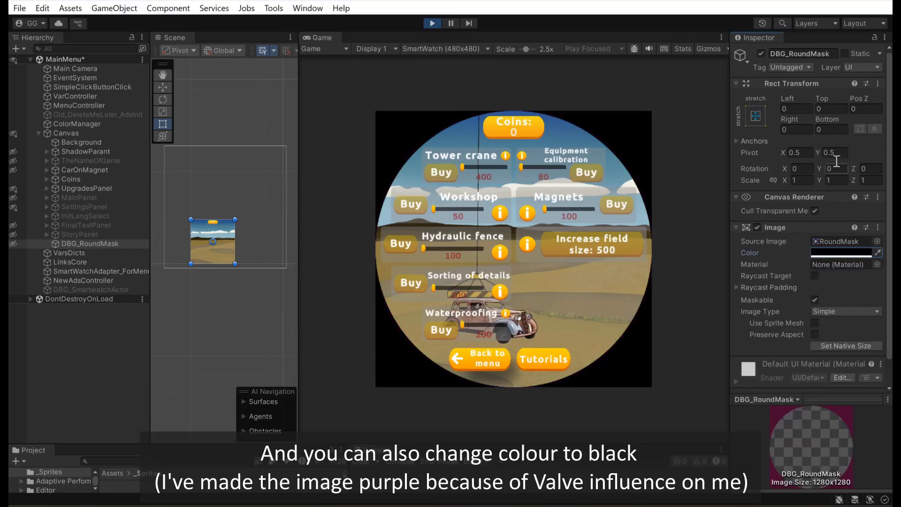
pyautogui.click(761, 53)
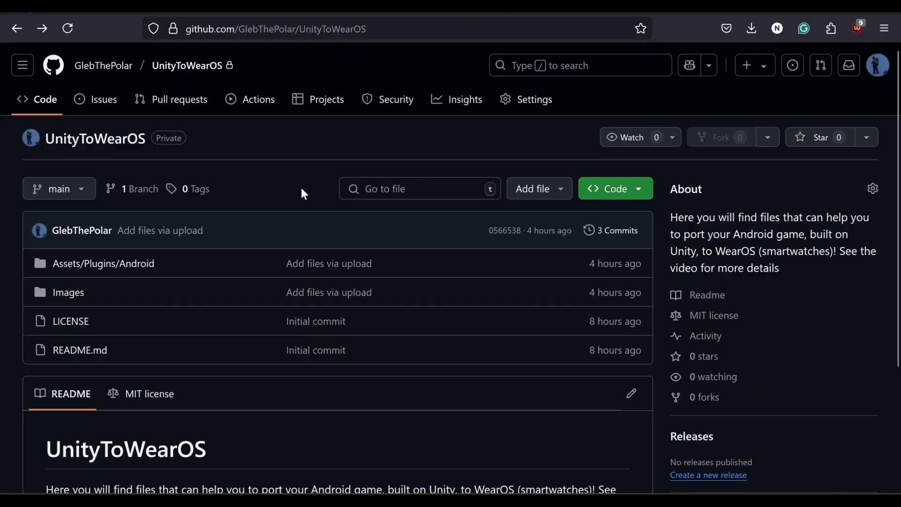
# Open the Images folder of the UnityToWearOS repository on GitHub and the local Sprites folder in the file explorer.
pyautogui.click(69, 292)
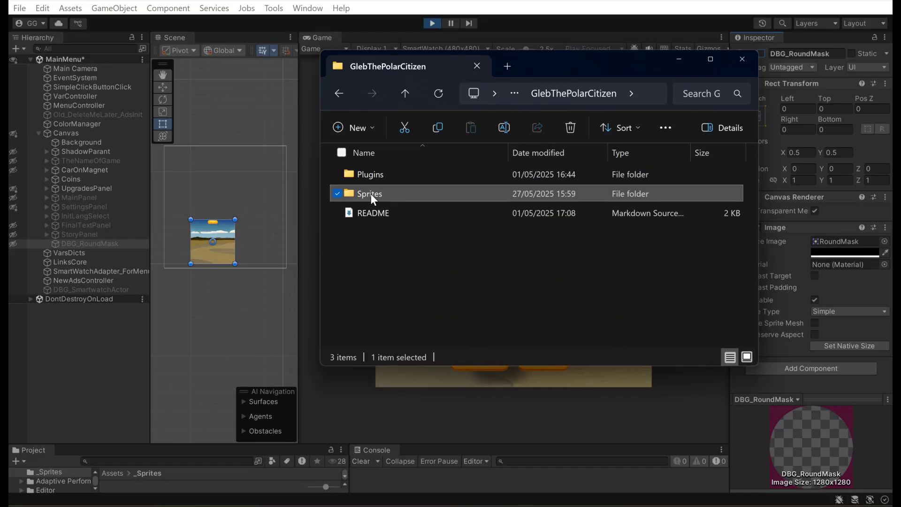
pyautogui.doubleClick(371, 193)
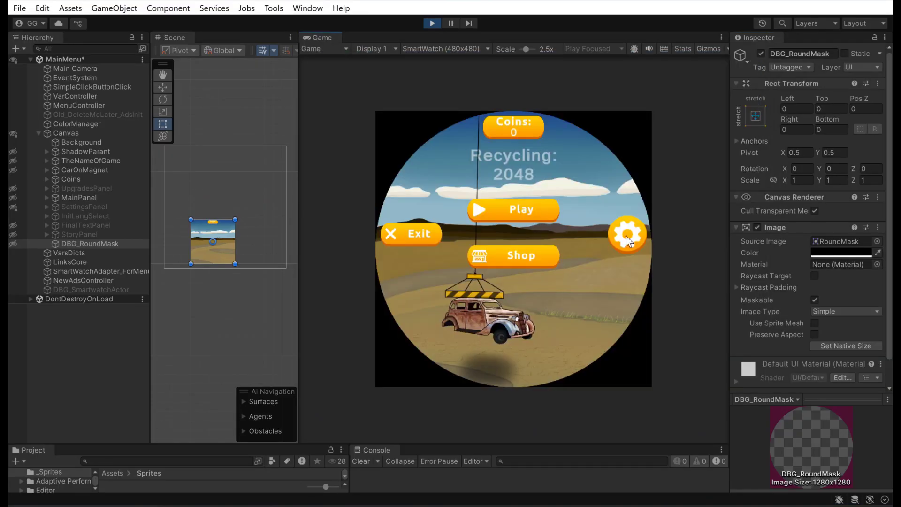
# Check the running game's settings, main menu and shop under the round mask, including the Hydraulic fence information.
pyautogui.click(626, 236)
pyautogui.click(526, 364)
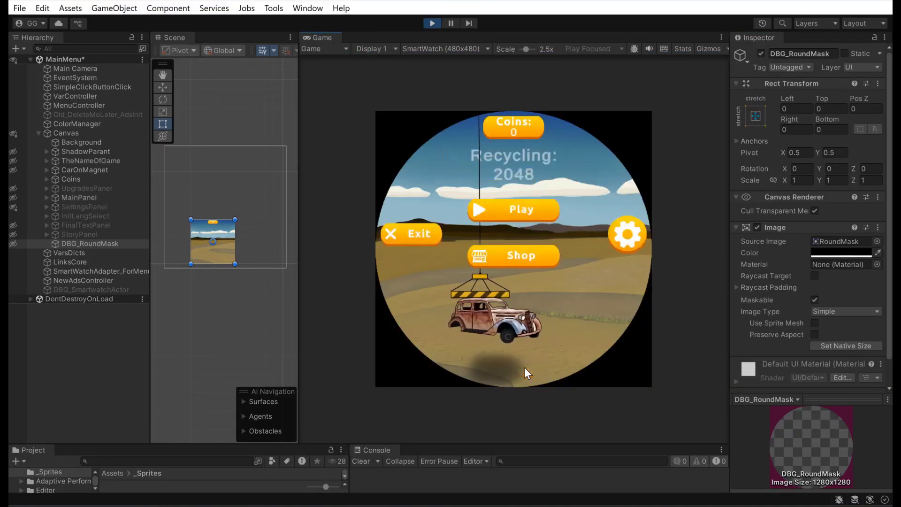
pyautogui.click(535, 257)
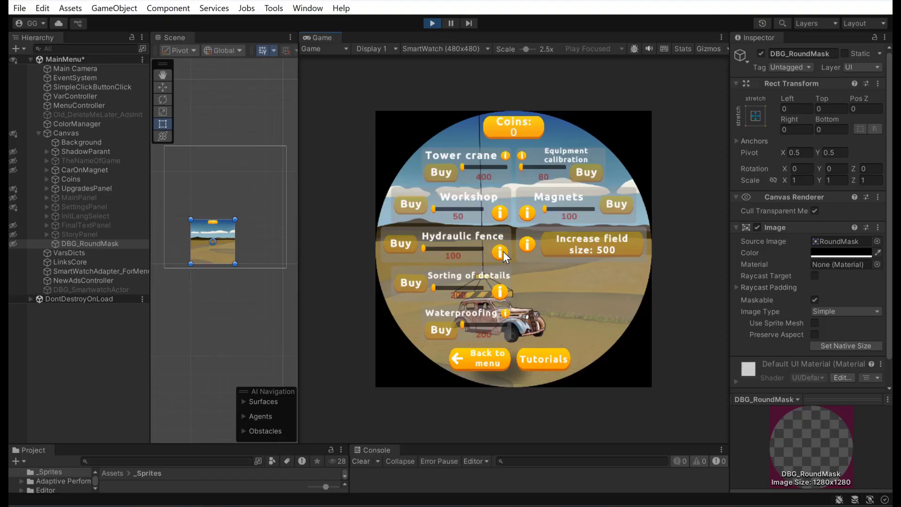
pyautogui.click(501, 253)
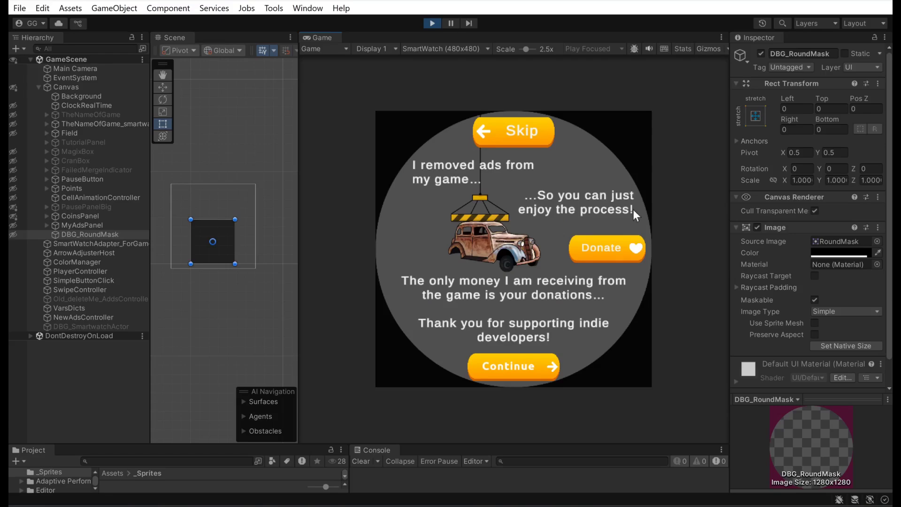
# Check the donation, results and tutorial screens under the round mask, and return through the main menu to the settings.
pyautogui.click(502, 366)
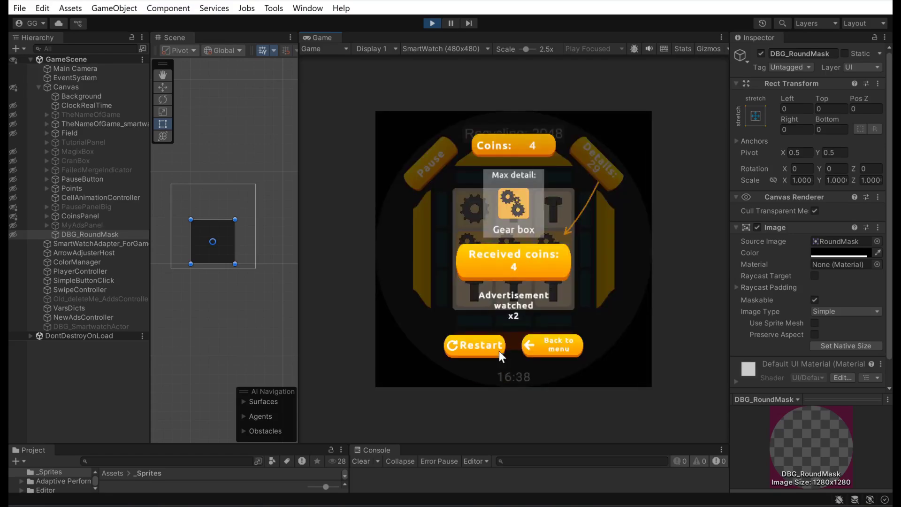
pyautogui.click(542, 348)
pyautogui.click(880, 217)
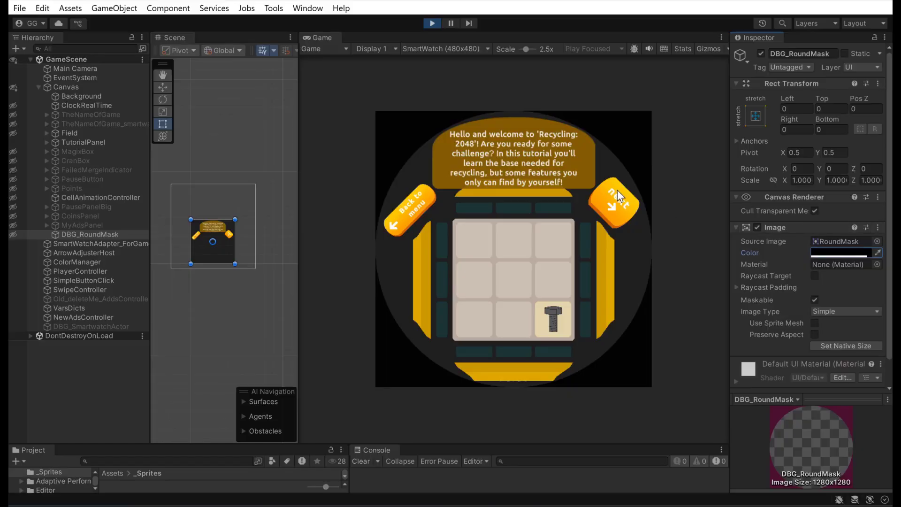
pyautogui.click(622, 205)
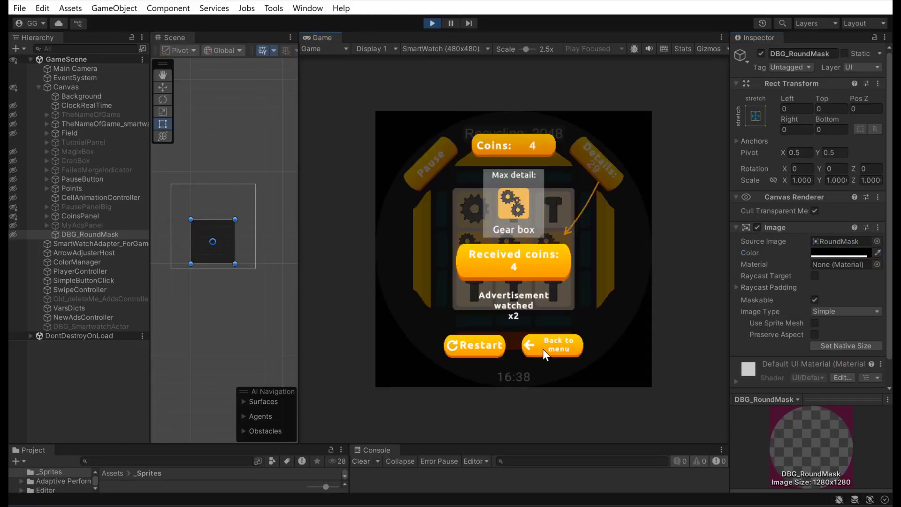
pyautogui.click(543, 349)
pyautogui.click(626, 235)
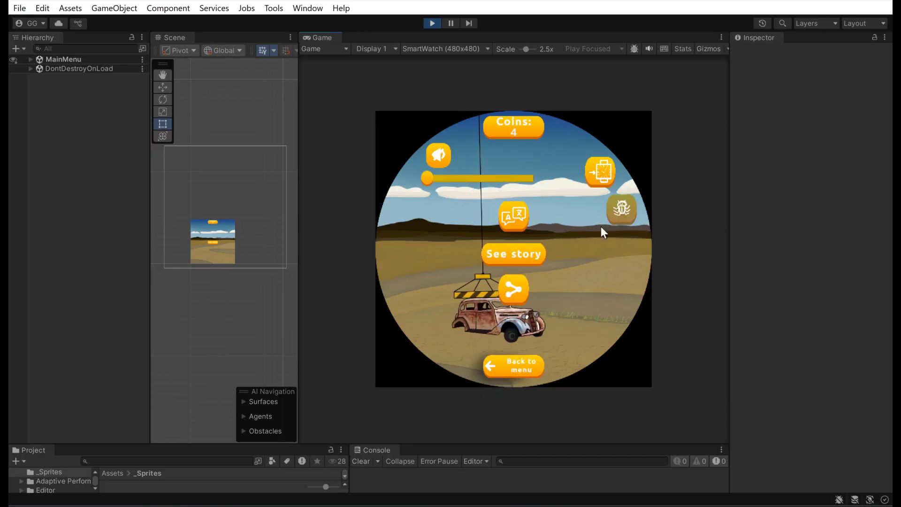
# Expand the MainMenu scene and its Canvas in the hierarchy, and deactivate DBG_RoundMask.
pyautogui.click(30, 60)
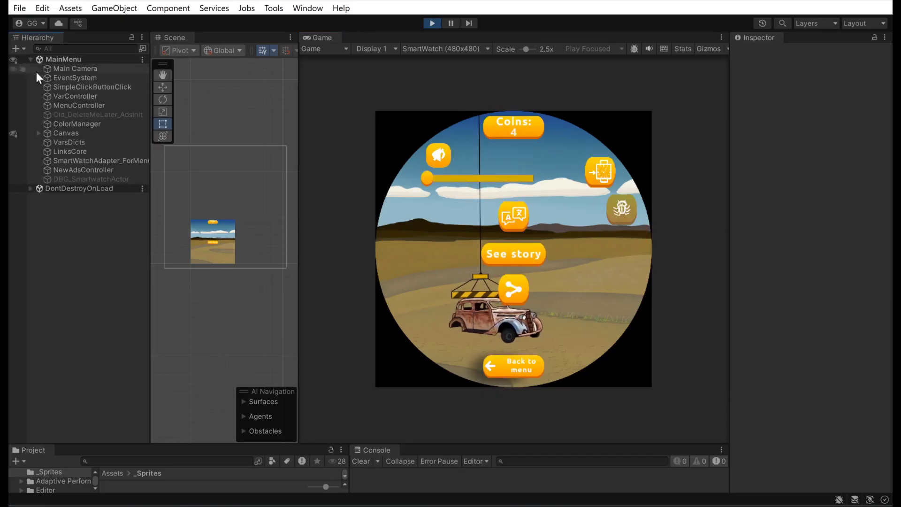
pyautogui.click(39, 133)
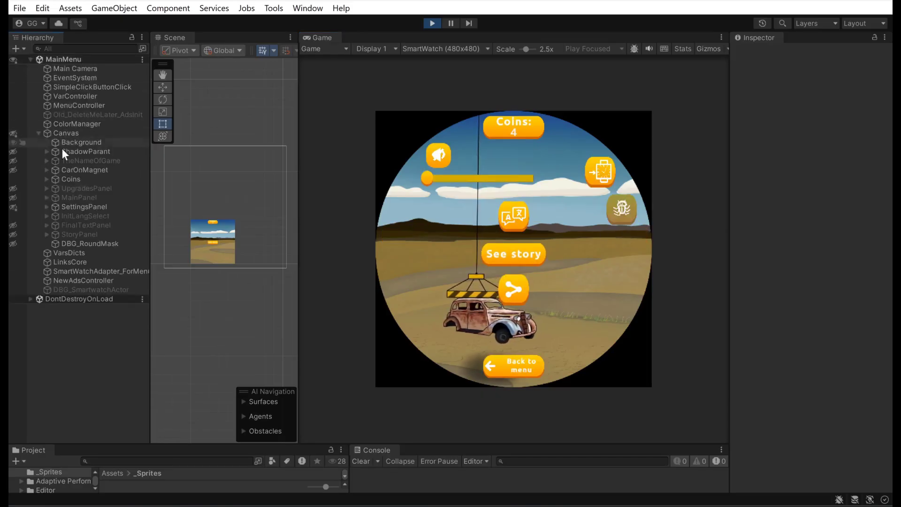
pyautogui.click(87, 244)
pyautogui.click(761, 54)
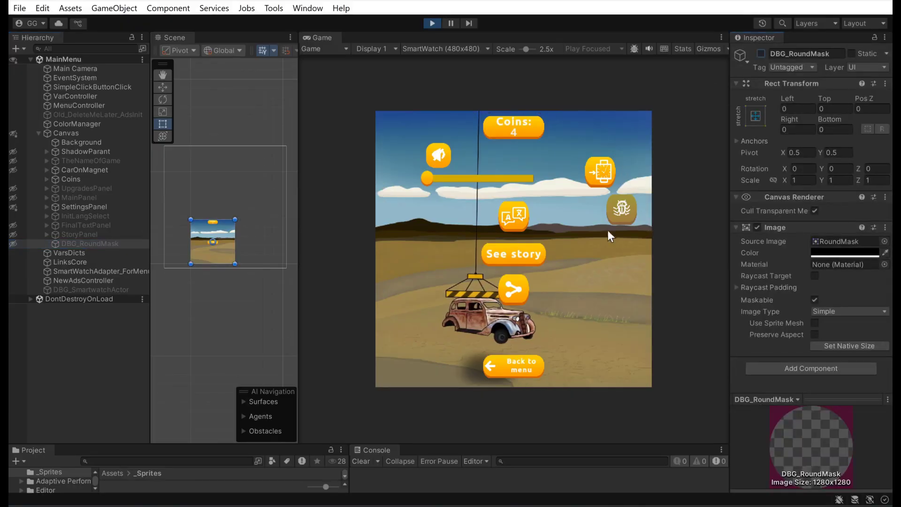
# Switch the running game to the square-screen layout through its watch-shape setting, and compare the settings, shop and main menu.
pyautogui.click(601, 175)
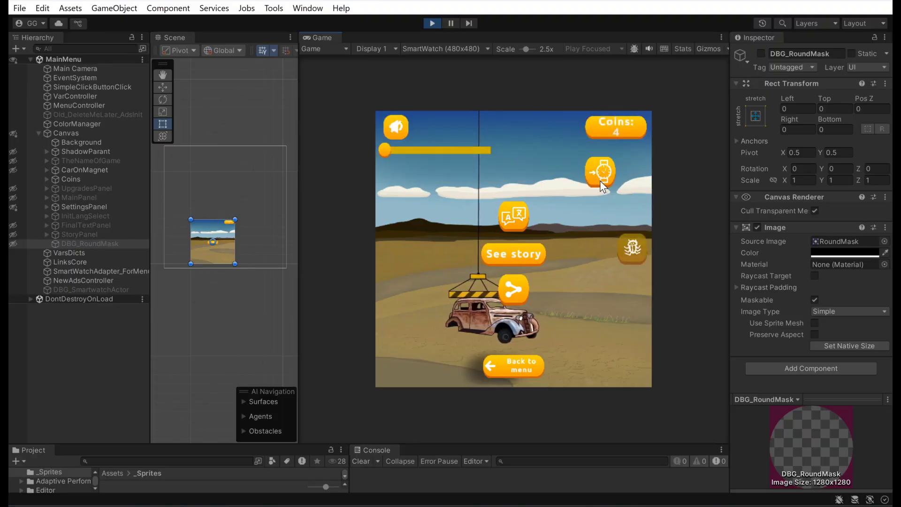
pyautogui.click(521, 357)
pyautogui.click(531, 263)
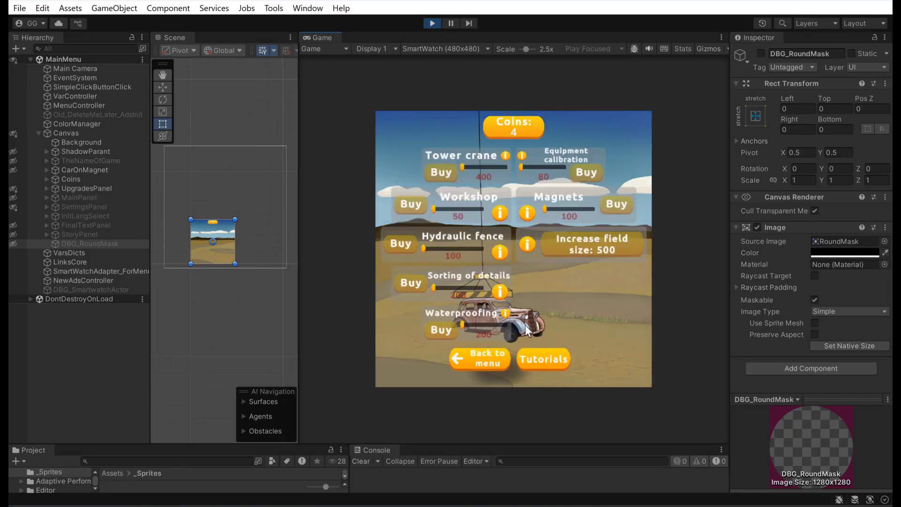
pyautogui.click(491, 353)
pyautogui.click(622, 232)
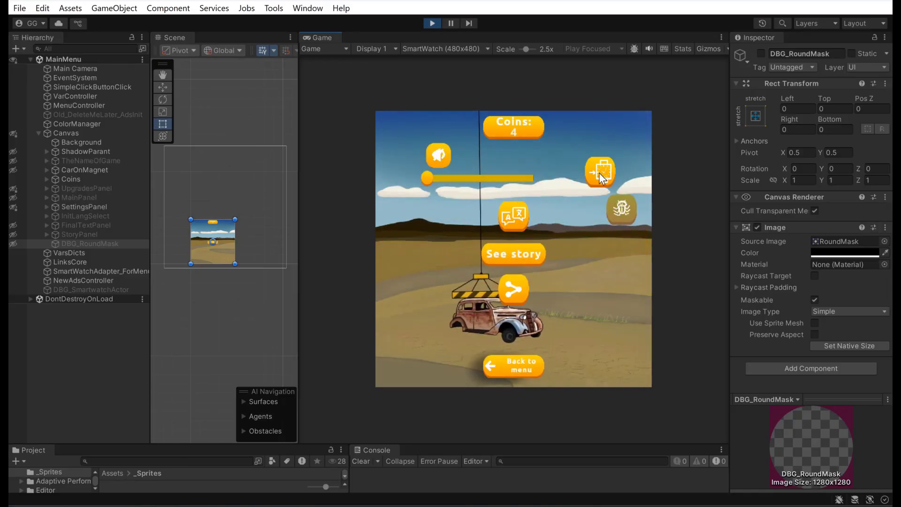
pyautogui.click(520, 364)
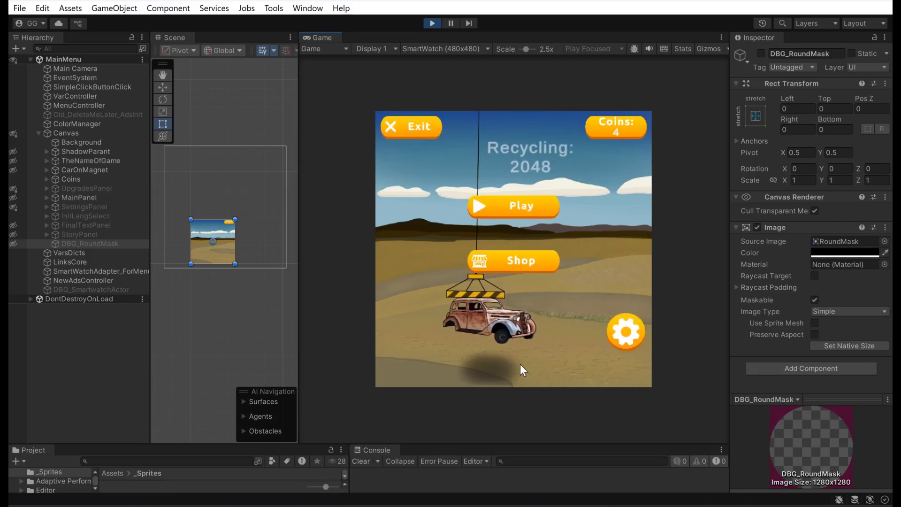
pyautogui.click(519, 266)
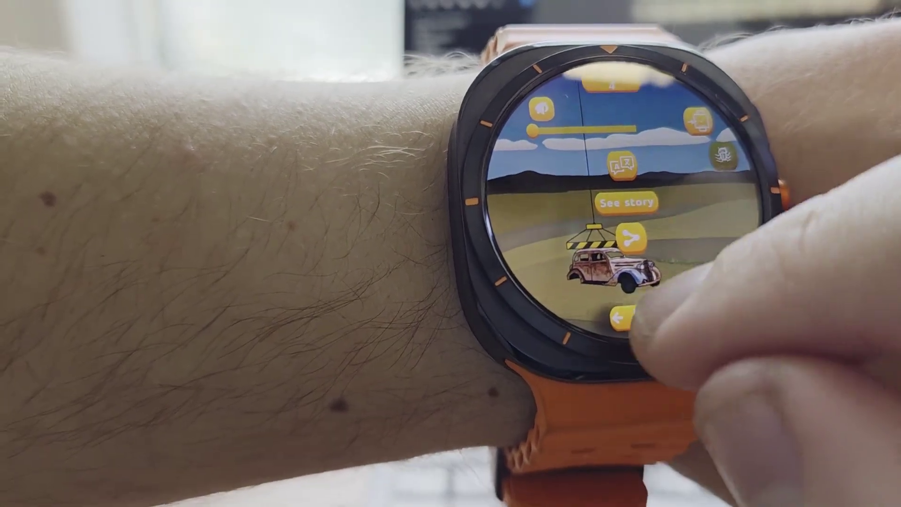
pyautogui.click(621, 318)
pyautogui.click(629, 151)
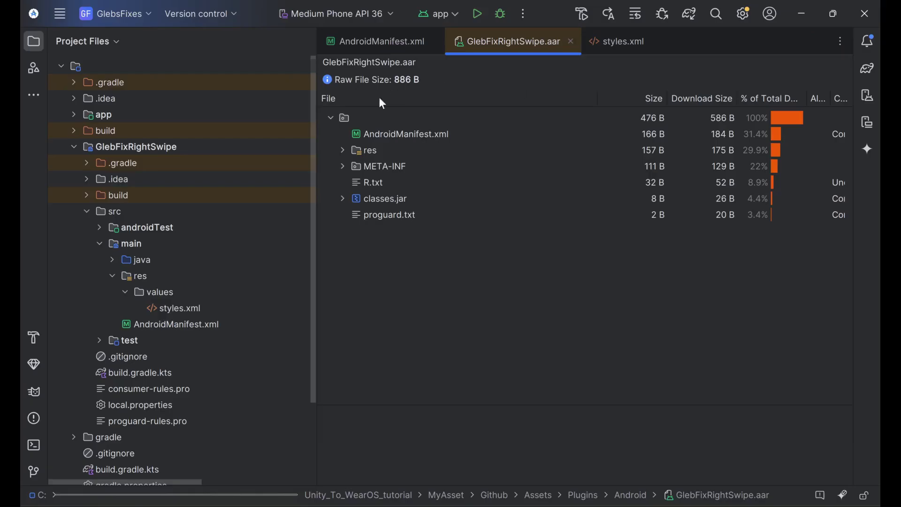
# Inspect values.xml inside the res/values folder of GlebFixRightSwipe.aar in Android Studio, enlarging its code preview.
pyautogui.click(345, 151)
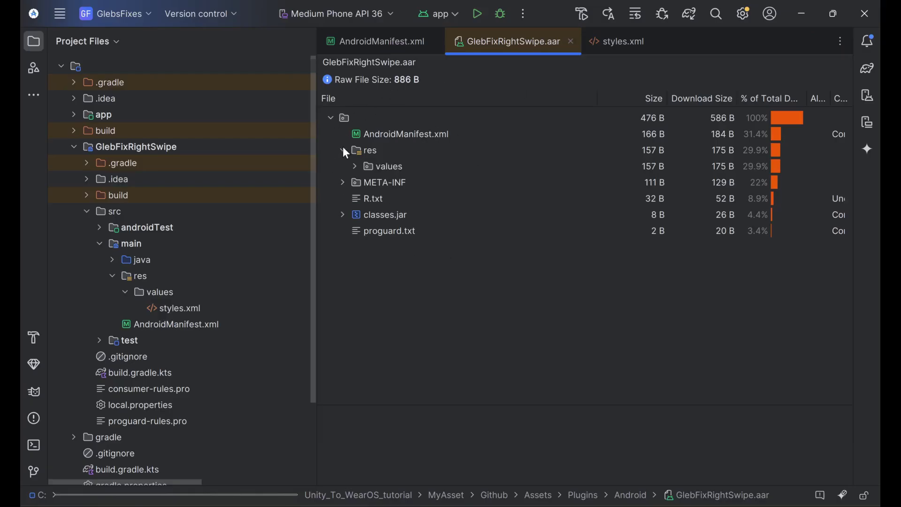
pyautogui.click(355, 167)
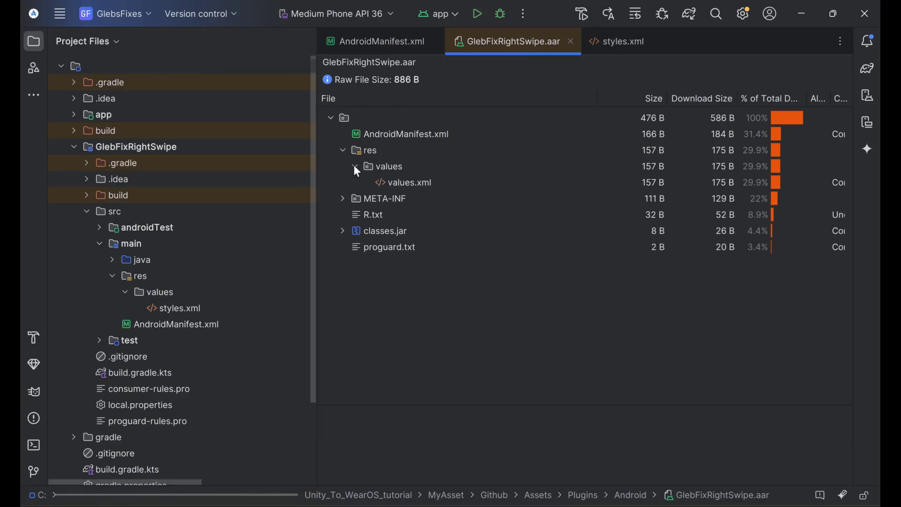
pyautogui.click(401, 181)
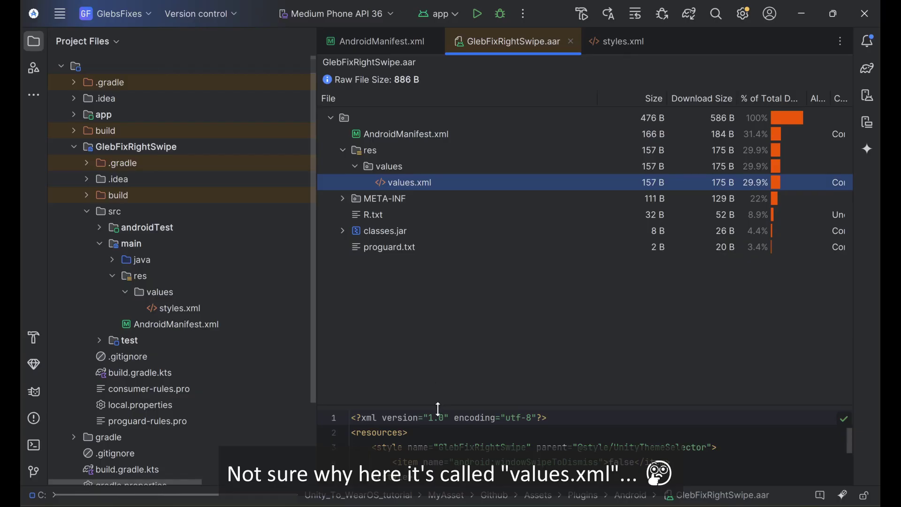
pyautogui.moveTo(438, 409); pyautogui.dragTo(441, 266)
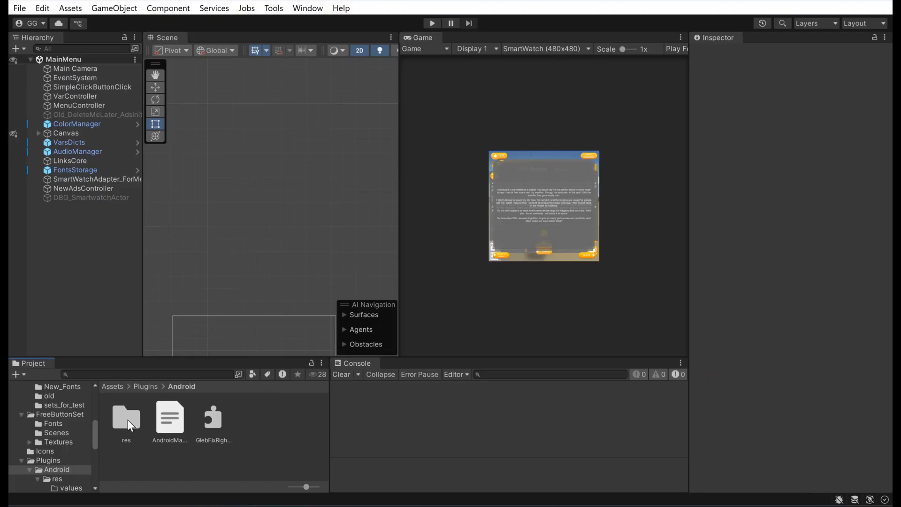
# In the Unity project, view the styles.xml file in Assets/Plugins/Android/res/values, and close its code editor.
pyautogui.doubleClick(127, 419)
pyautogui.doubleClick(128, 420)
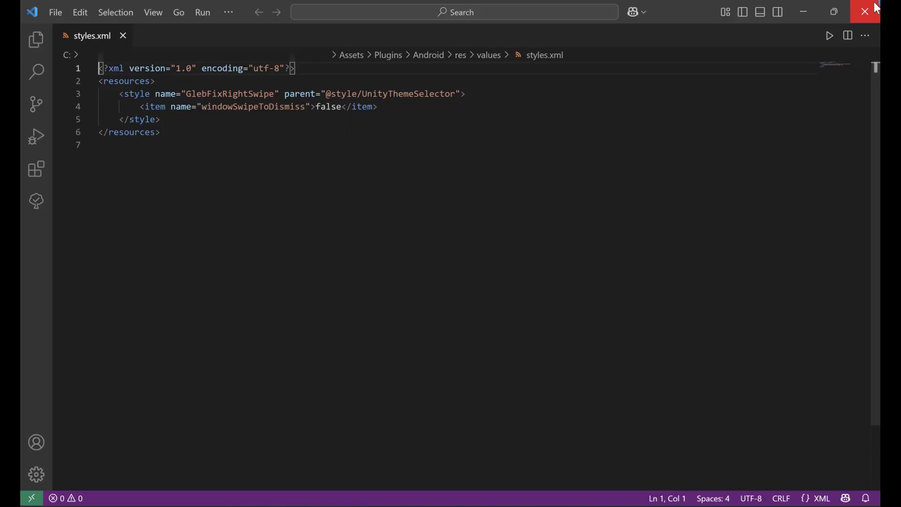
pyautogui.click(865, 11)
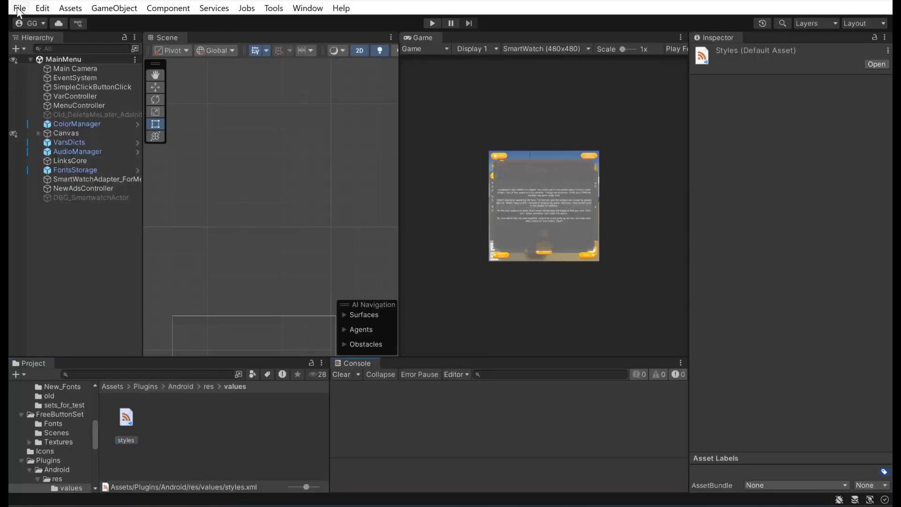
# Try to build the Android app bundle in Unity as test_build in the builds_realise folder.
pyautogui.click(20, 8)
pyautogui.click(81, 171)
pyautogui.click(675, 395)
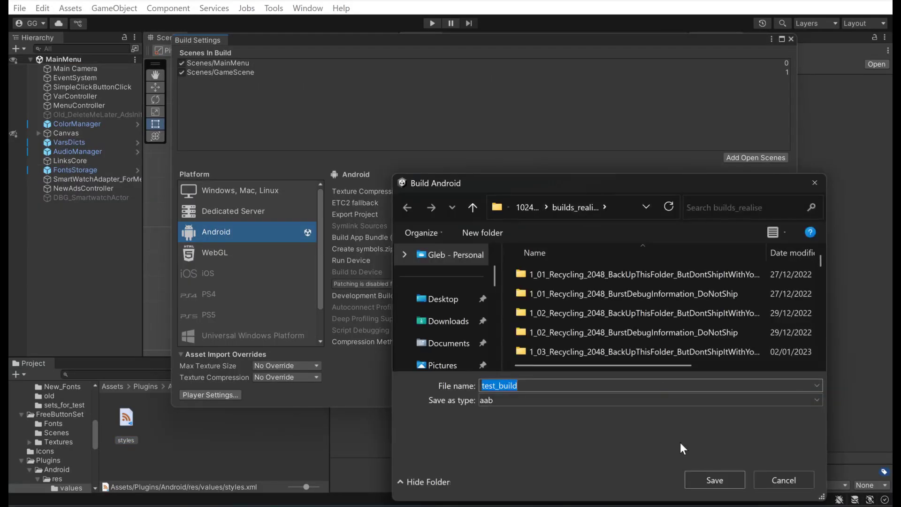
pyautogui.click(701, 482)
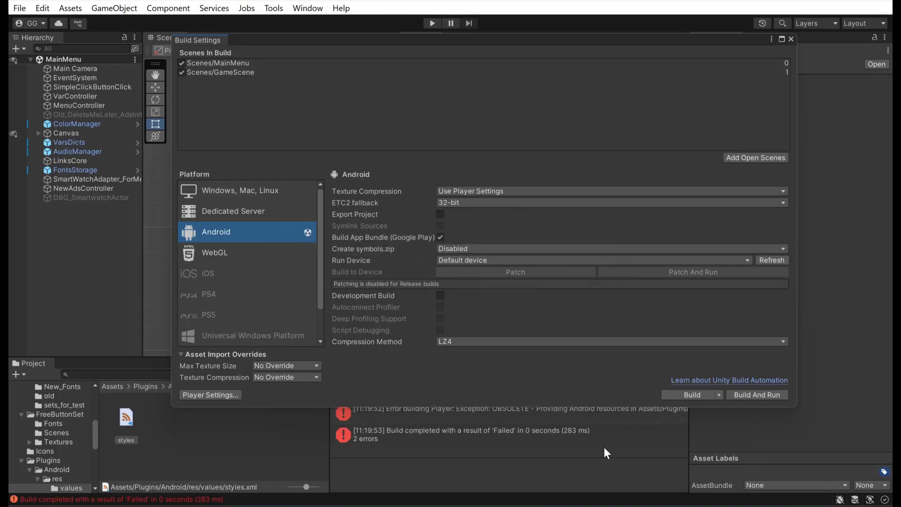
# Close the build settings and read the full text of the console's "Error building Player" entry.
pyautogui.click(791, 39)
pyautogui.click(461, 412)
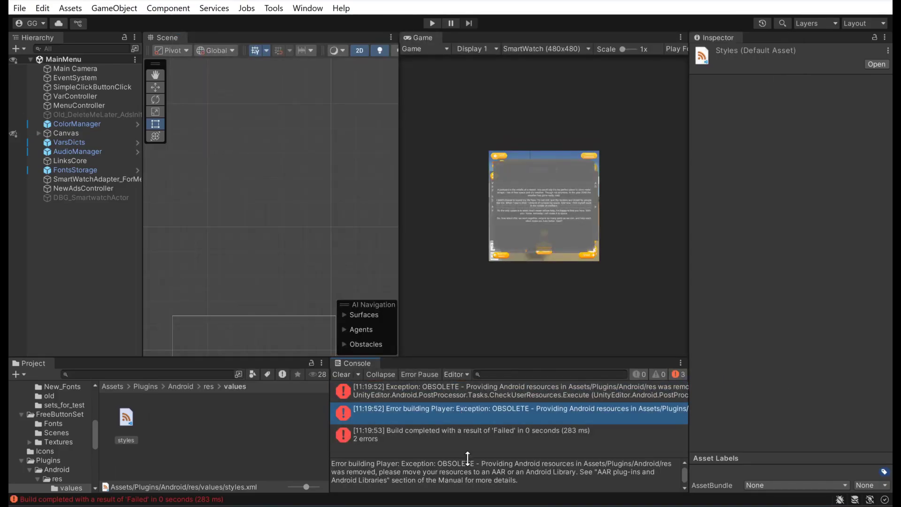
pyautogui.moveTo(469, 456); pyautogui.dragTo(470, 429)
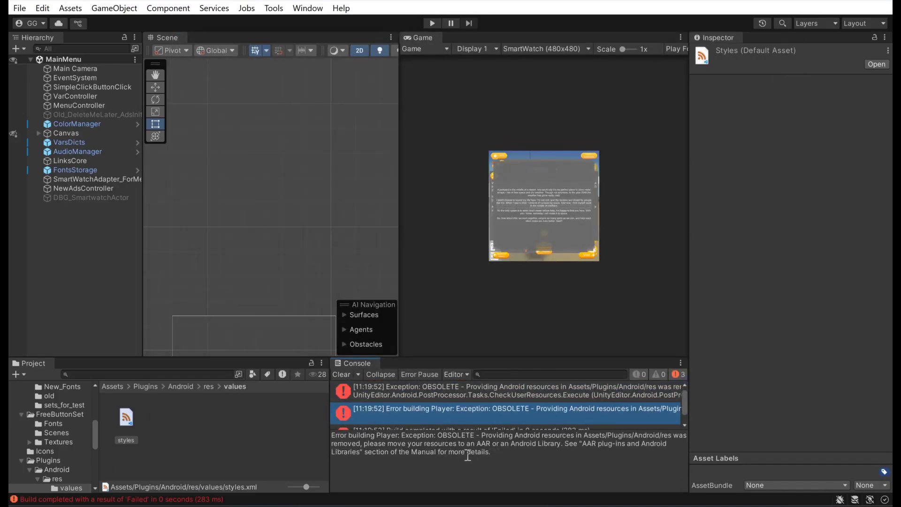
pyautogui.click(521, 453)
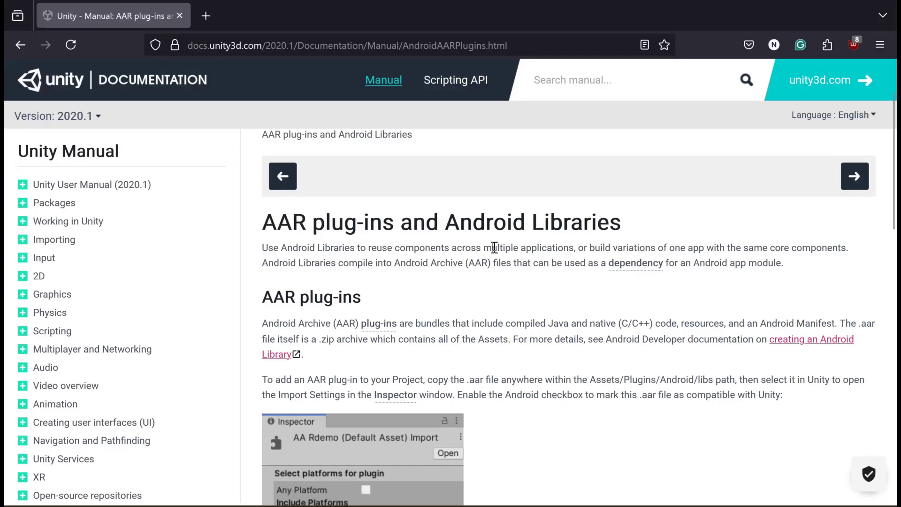
# From the Unity manual page on AAR plug-ins, follow the link on creating an Android Library and consult that guide.
pyautogui.click(777, 348)
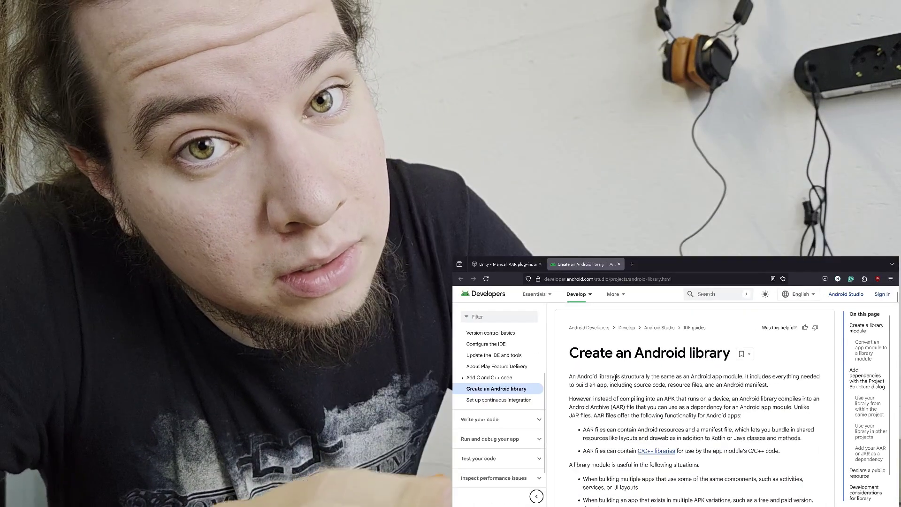
pyautogui.moveTo(572, 353); pyautogui.dragTo(735, 365)
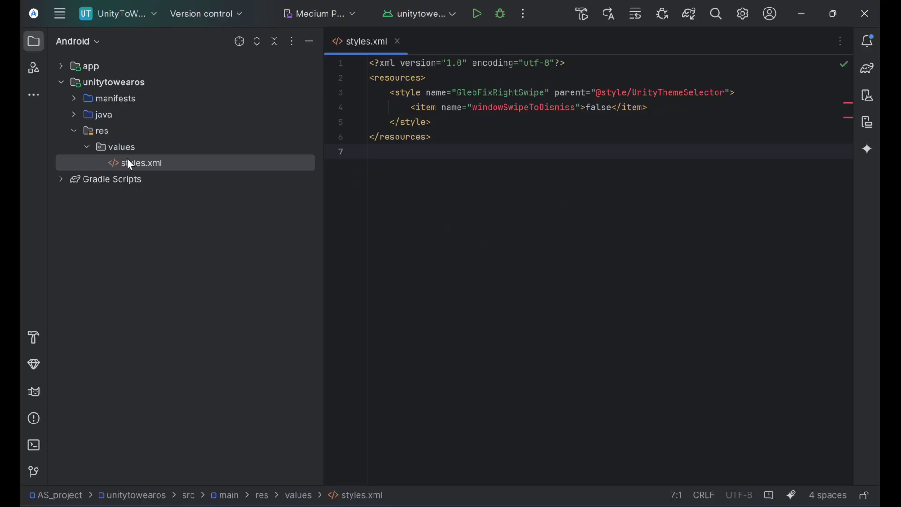
# Review the XML contents of styles.xml in the unitytowearos module in Android Studio.
pyautogui.moveTo(535, 152); pyautogui.dragTo(353, 71)
pyautogui.click(458, 145)
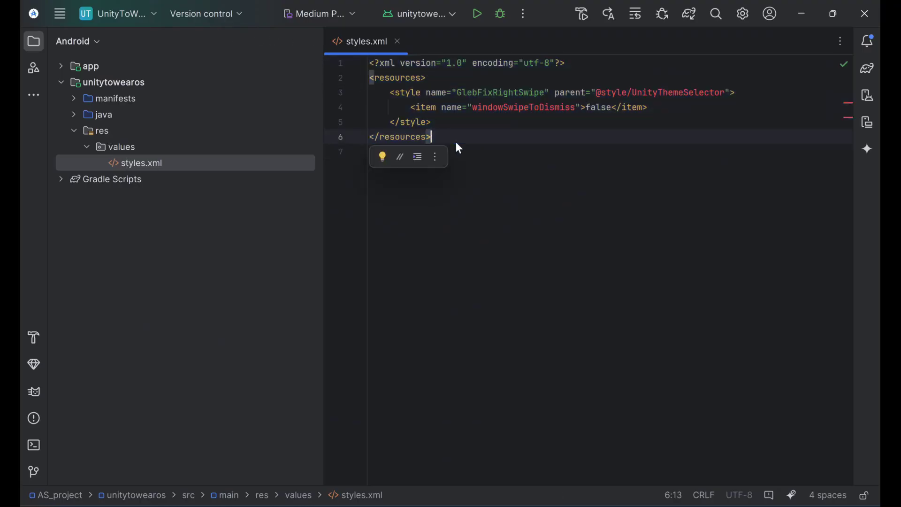